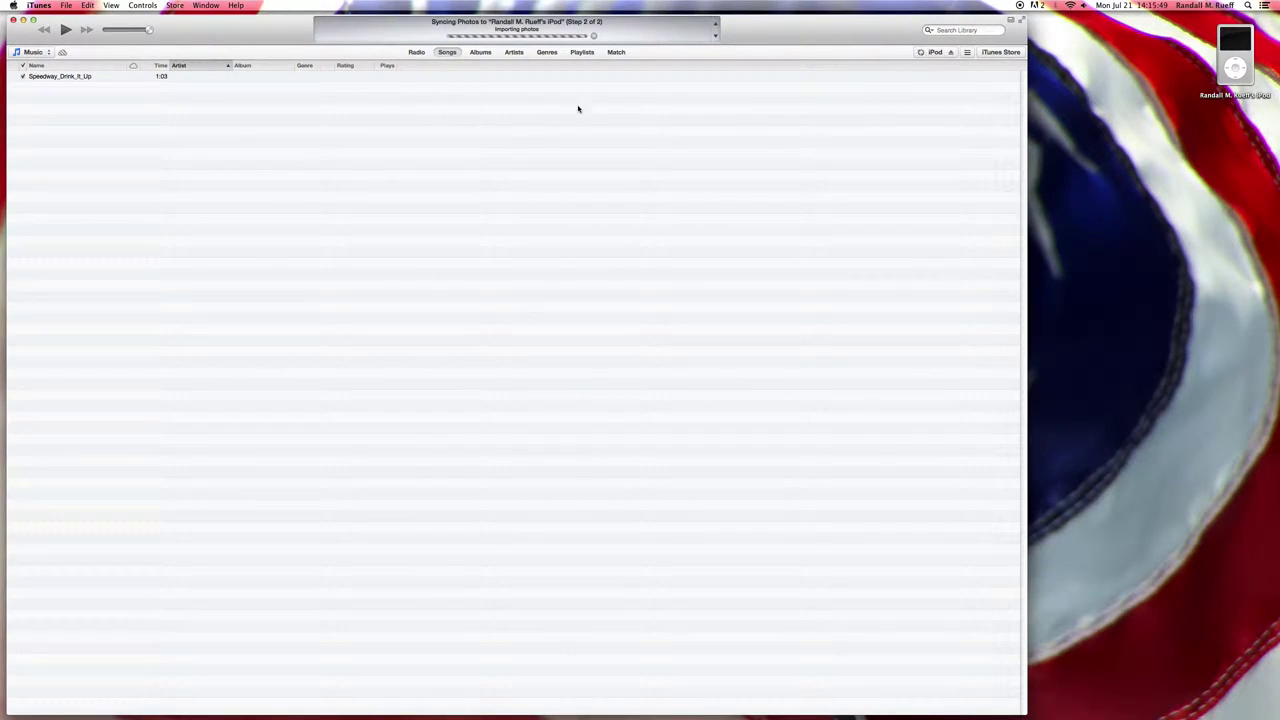
# Step: Open the connected iPod's summary, sync the iPod, and hide iTunes
pyautogui.click(934, 52)
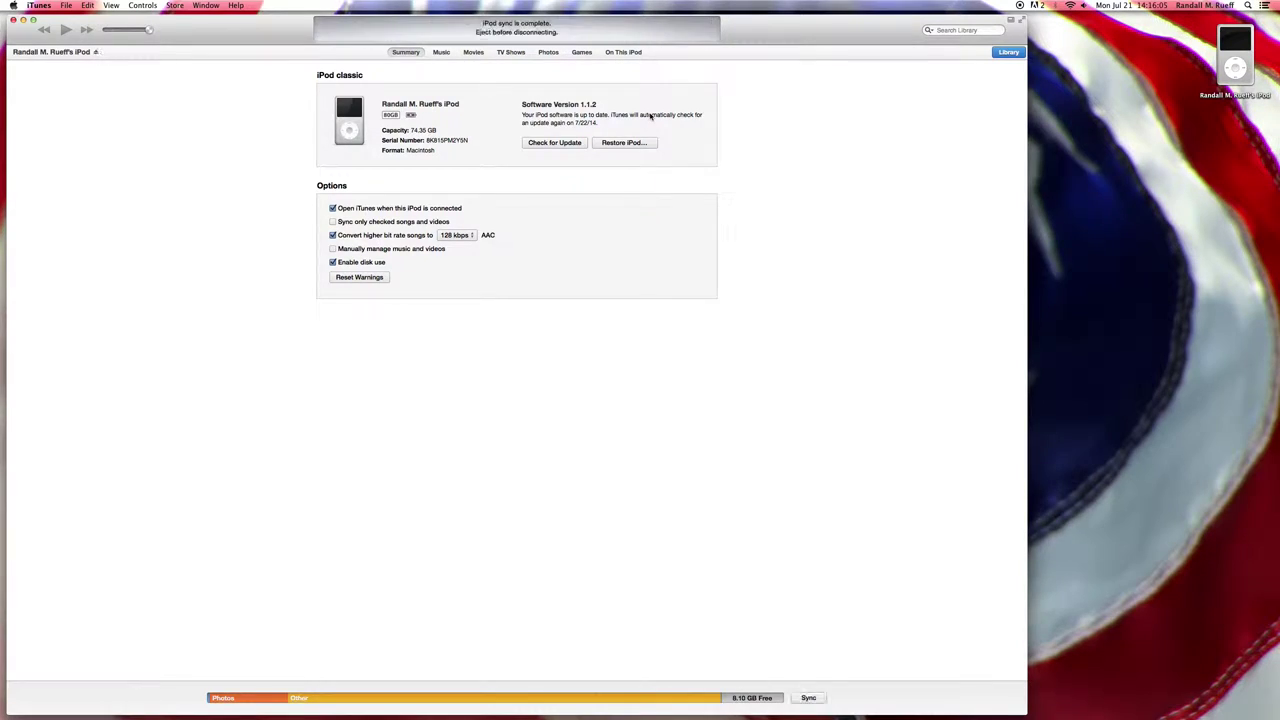
pyautogui.click(809, 697)
pyautogui.press('super+h')
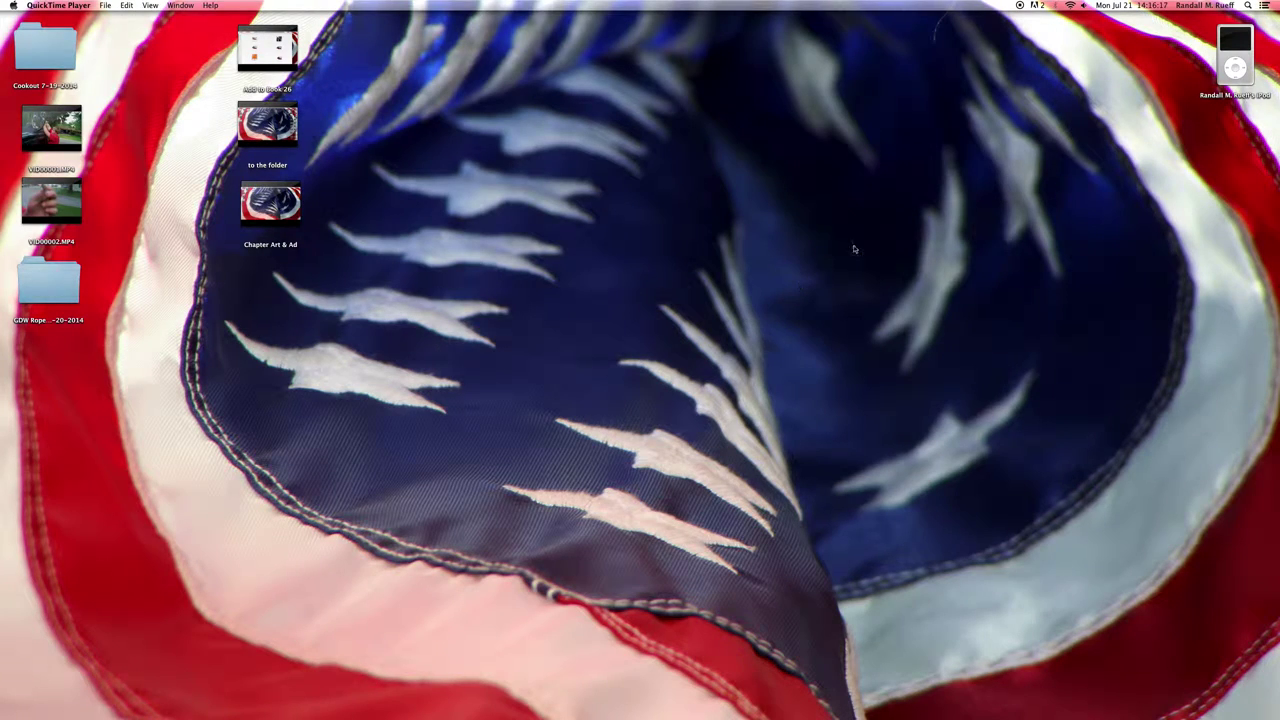
# Step: Move the locked The R.M.R. C.S. 26 folder from the iPod to the Trash and empty the Trash
pyautogui.doubleClick(1230, 70)
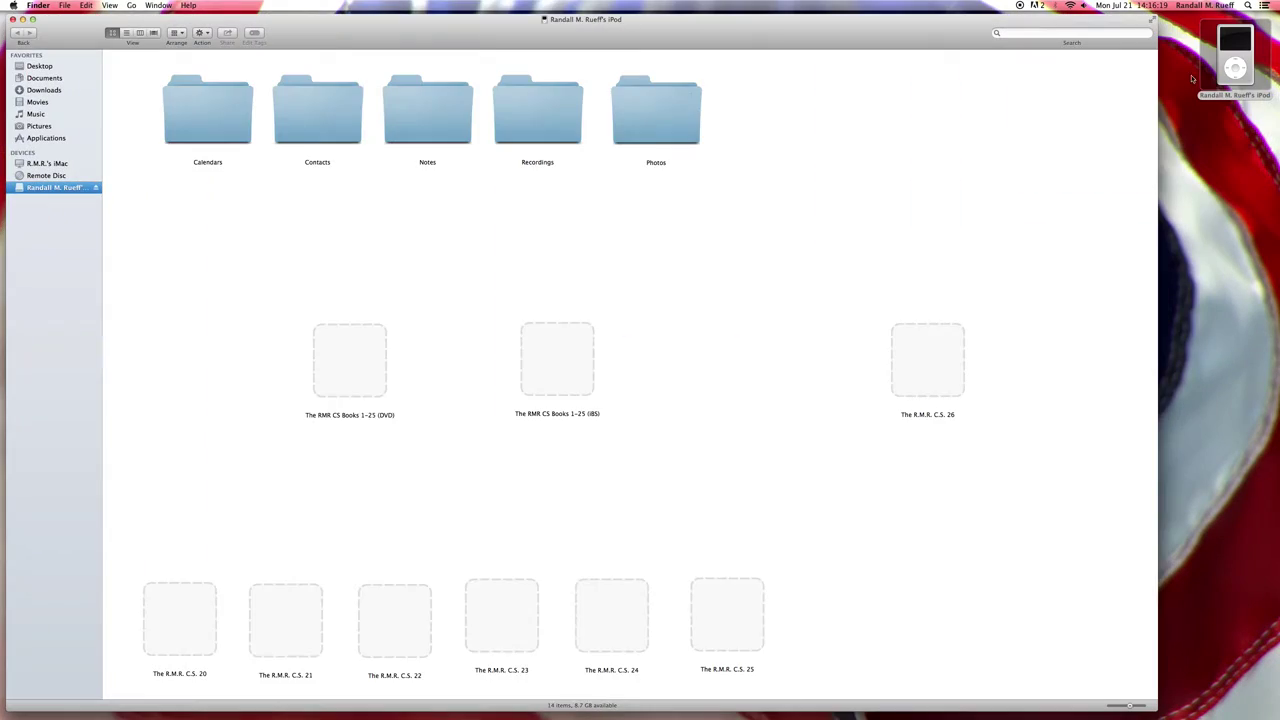
pyautogui.moveTo(930, 365); pyautogui.dragTo(1258, 672)
pyautogui.click(723, 241)
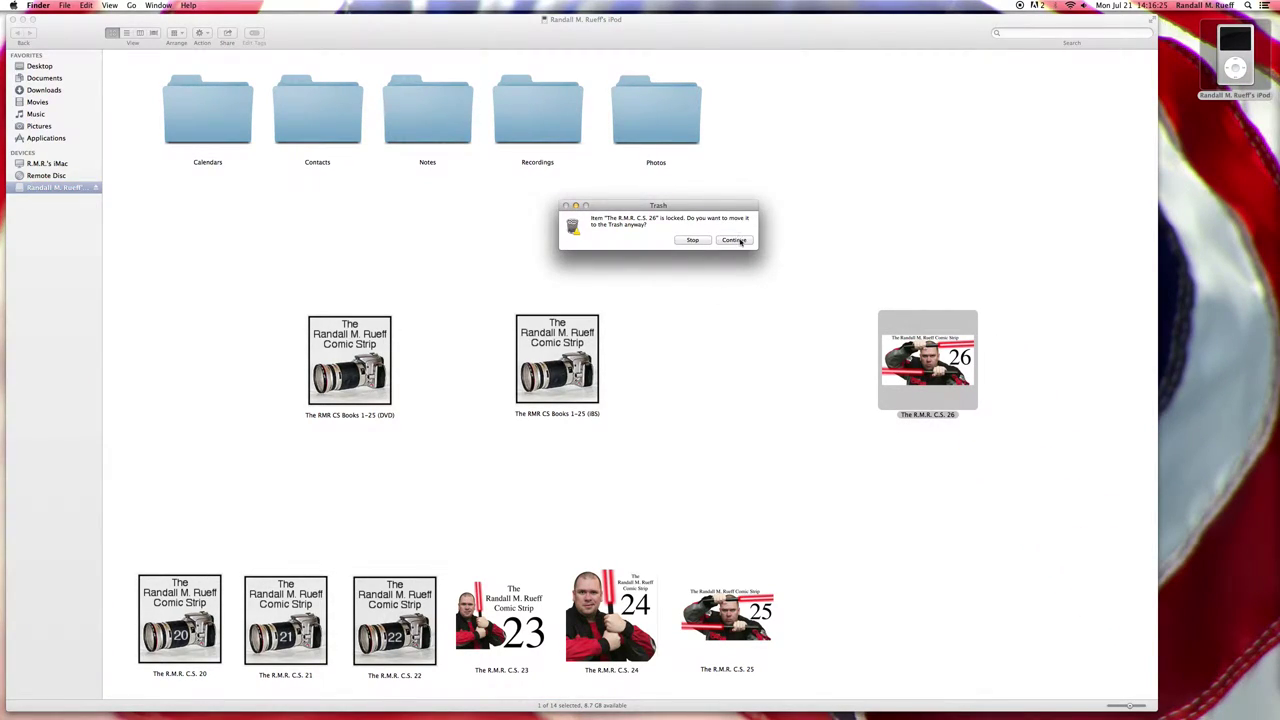
pyautogui.click(43, 5)
pyautogui.click(50, 50)
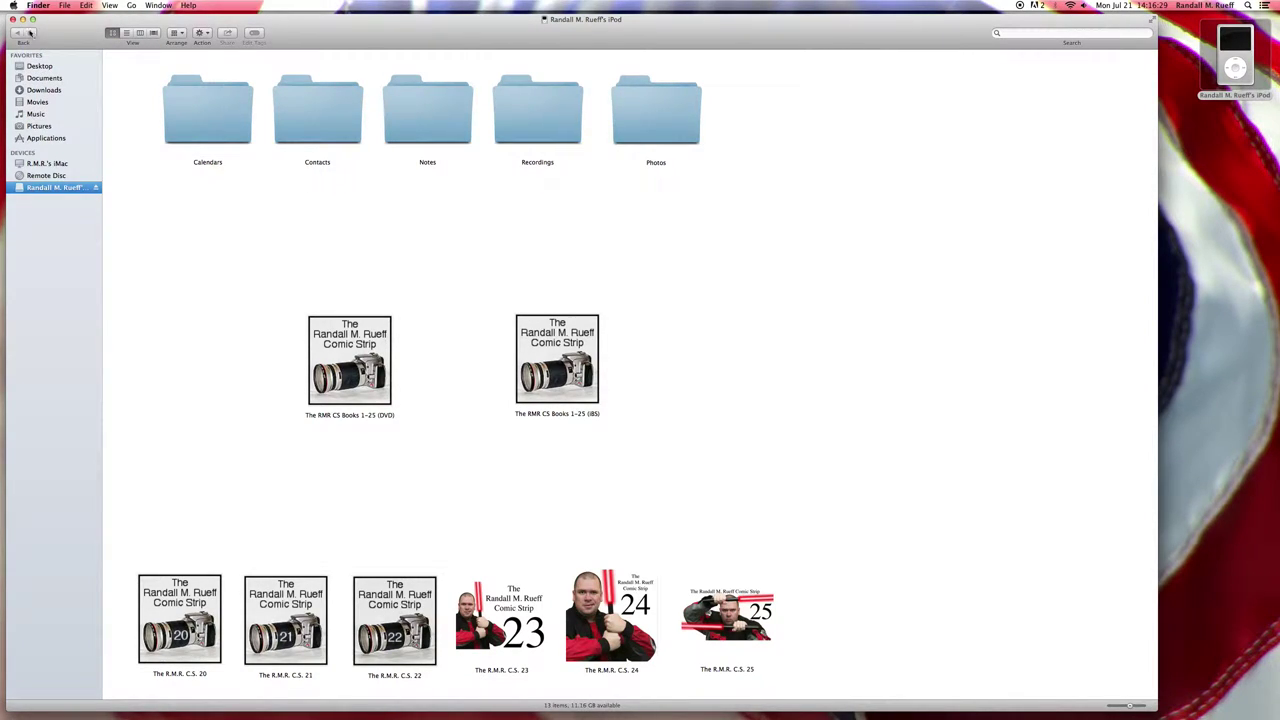
pyautogui.click(13, 19)
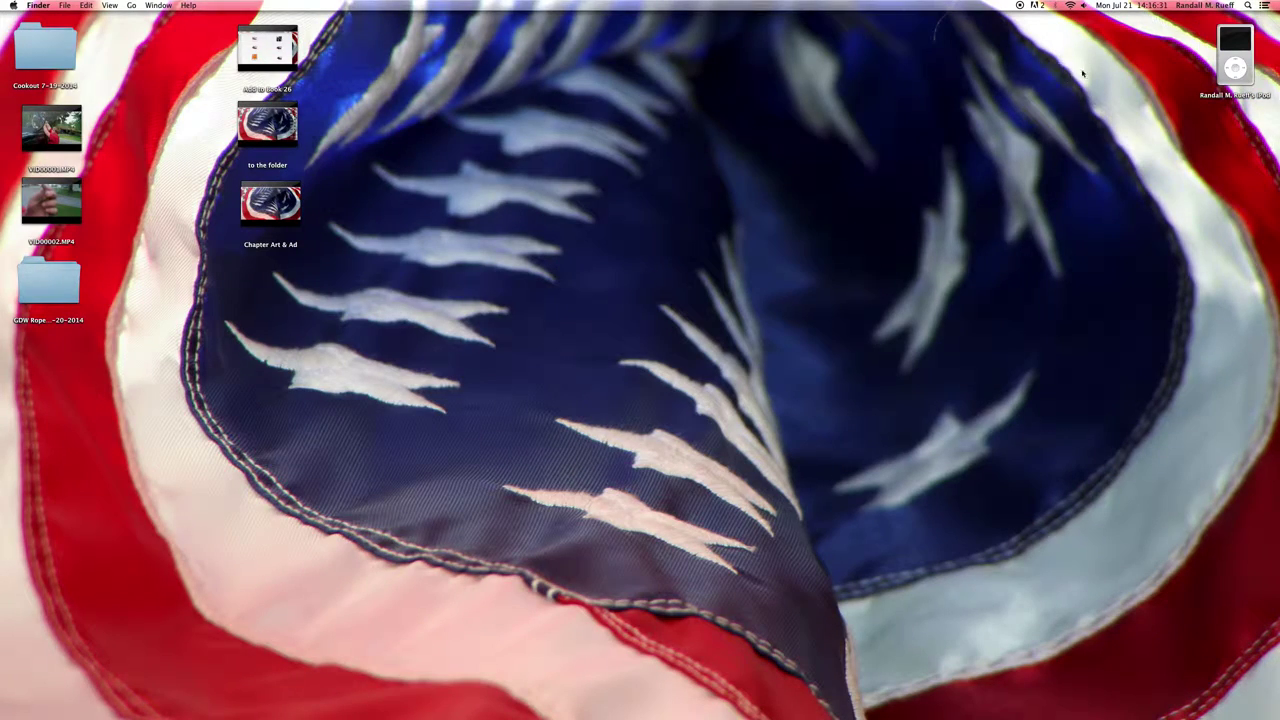
# Step: Copy The R.M.R. C.S. 26 folder from the comic strip folder on the iMac's drive to the iPod
pyautogui.click(1263, 80)
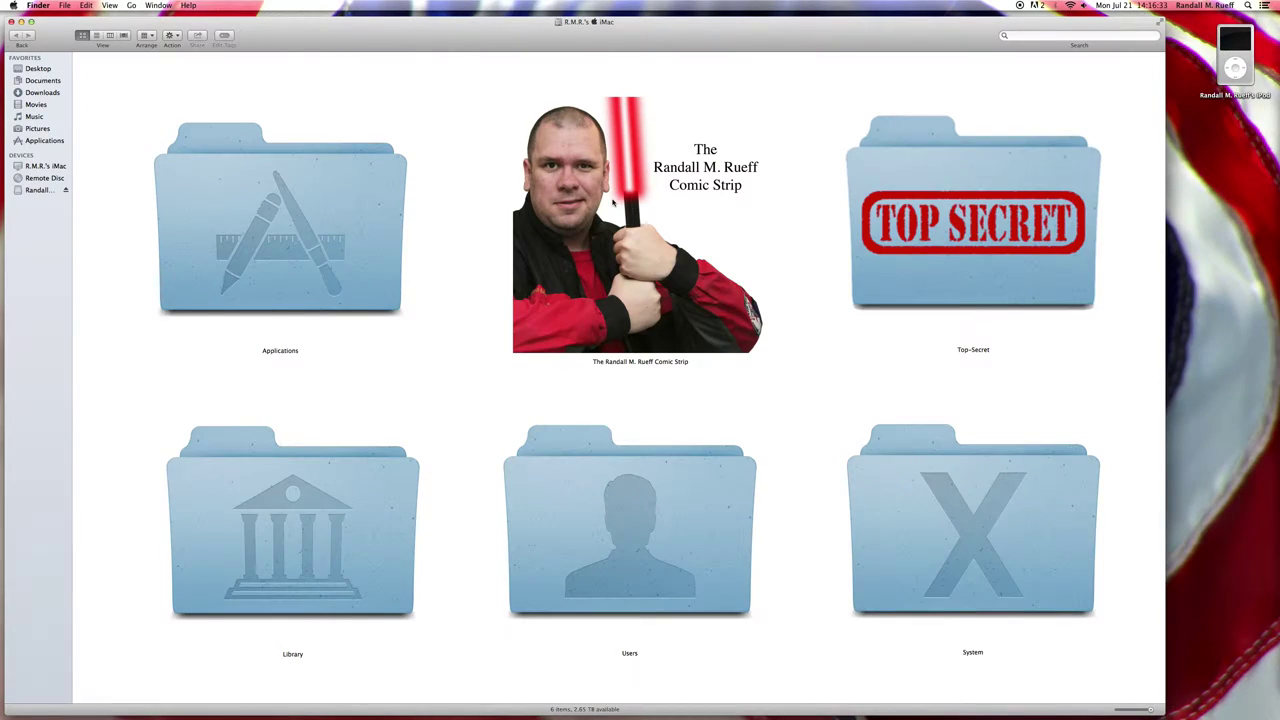
pyautogui.doubleClick(613, 203)
pyautogui.moveTo(607, 145); pyautogui.dragTo(1237, 59)
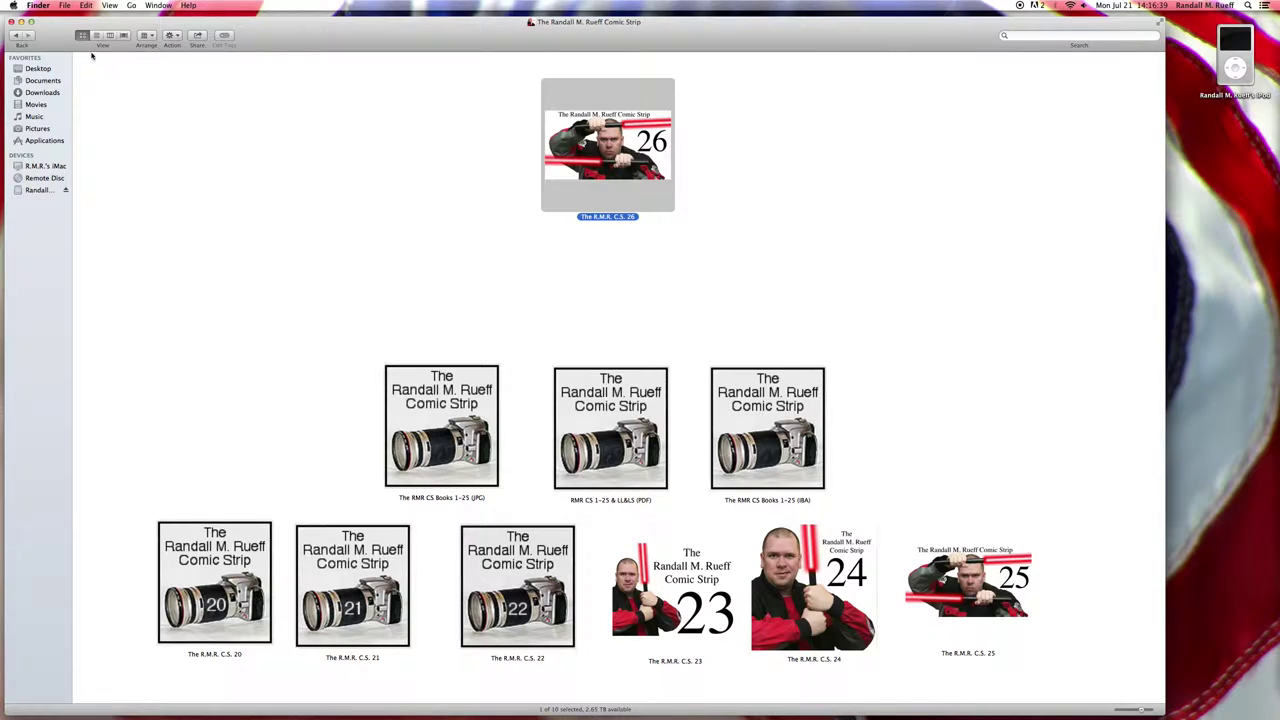
pyautogui.click(12, 22)
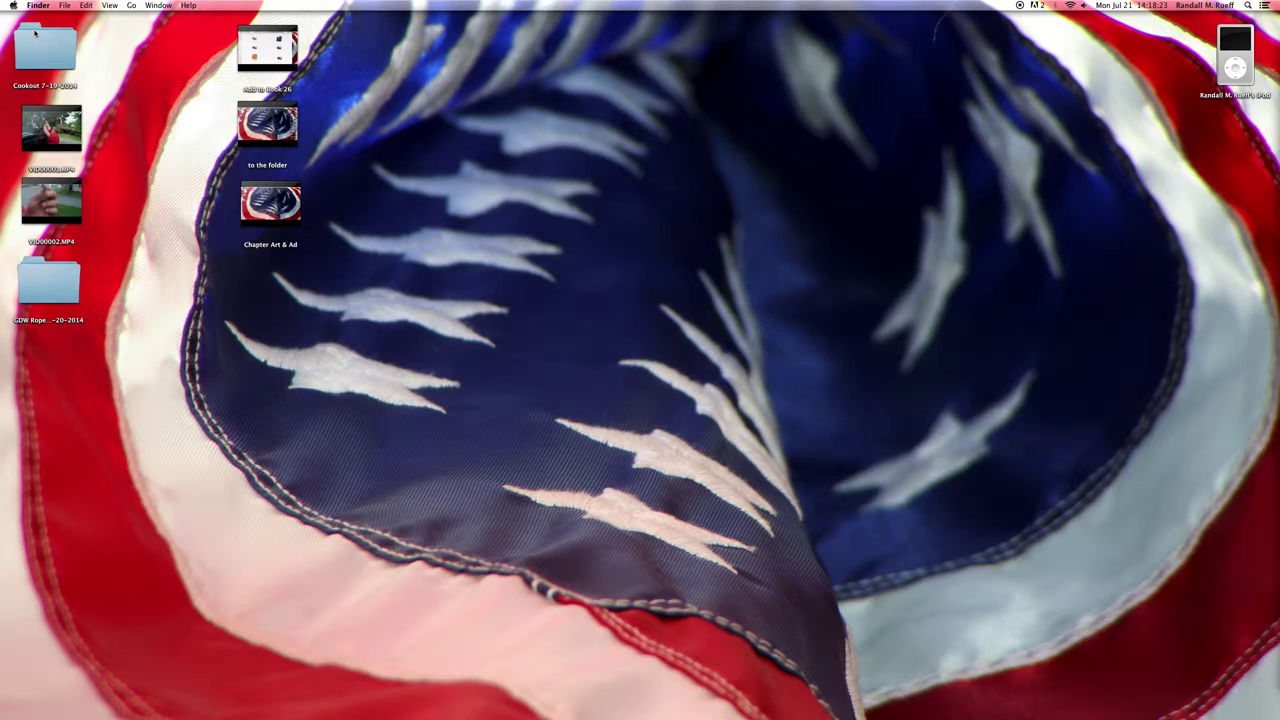
# Step: Open the iPod and place The R.M.R. C.S. 26 folder in the same row as the two Books 1-25 folders
pyautogui.doubleClick(1234, 55)
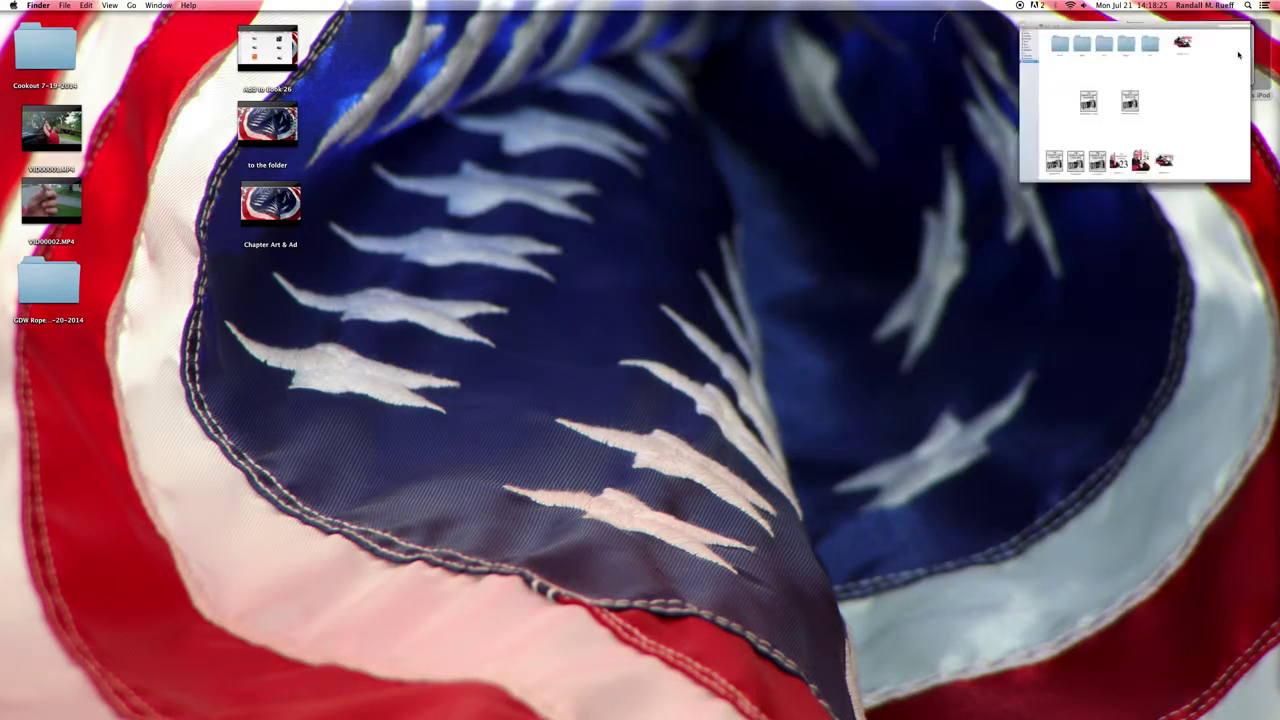
pyautogui.moveTo(820, 106); pyautogui.dragTo(910, 364)
pyautogui.click(859, 288)
# Step: Check the R.M.R. C.S. Book # 26 Ads folder inside The R.M.R. C.S. 26 and return to the parent folder
pyautogui.doubleClick(903, 360)
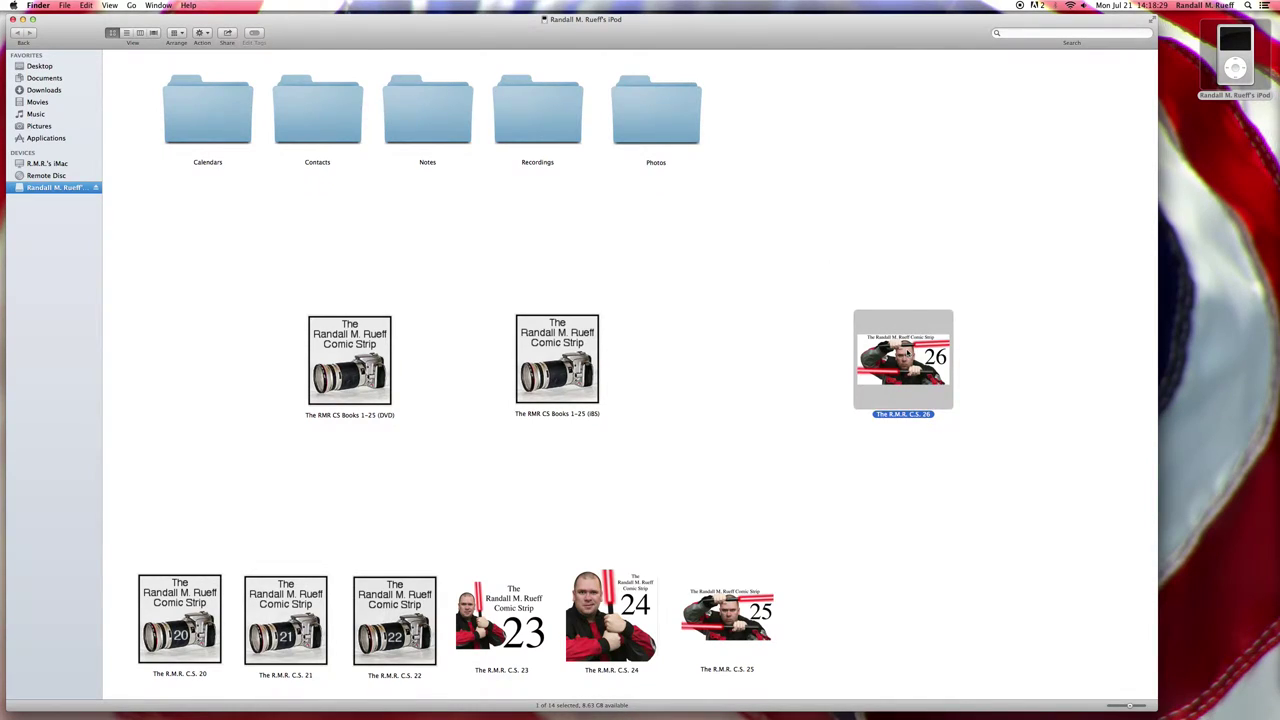
pyautogui.doubleClick(934, 349)
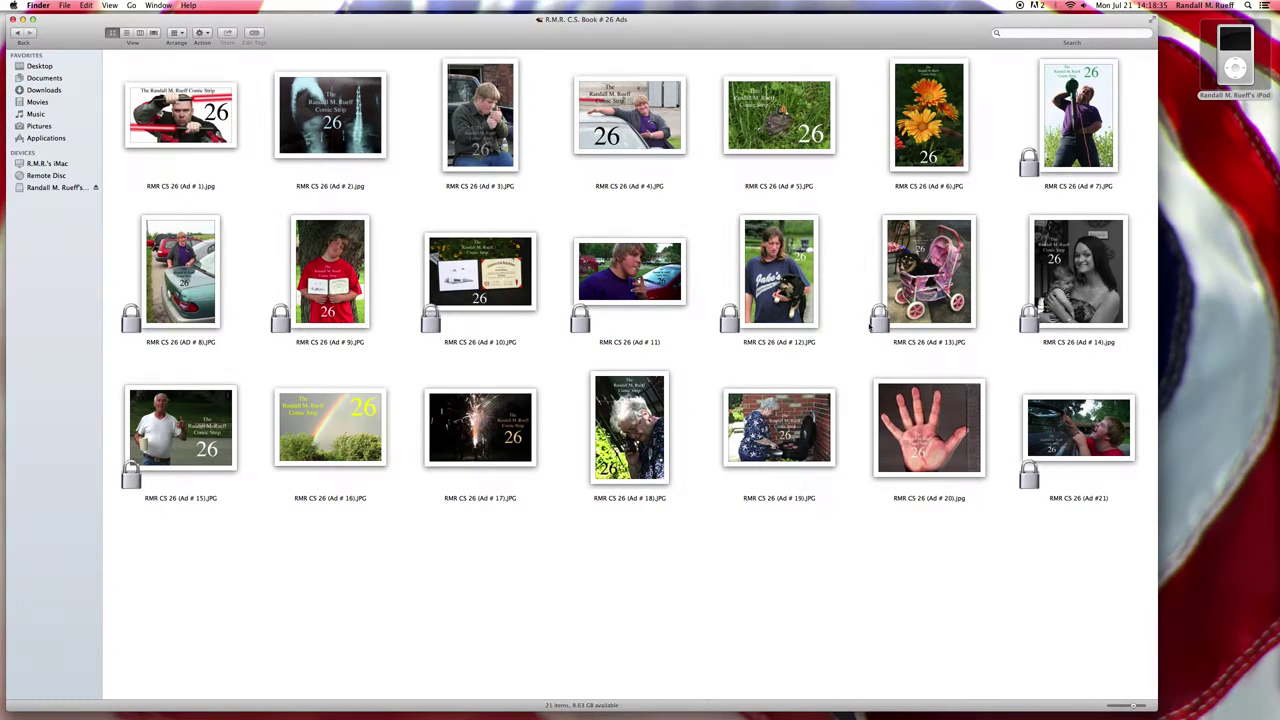
pyautogui.click(16, 33)
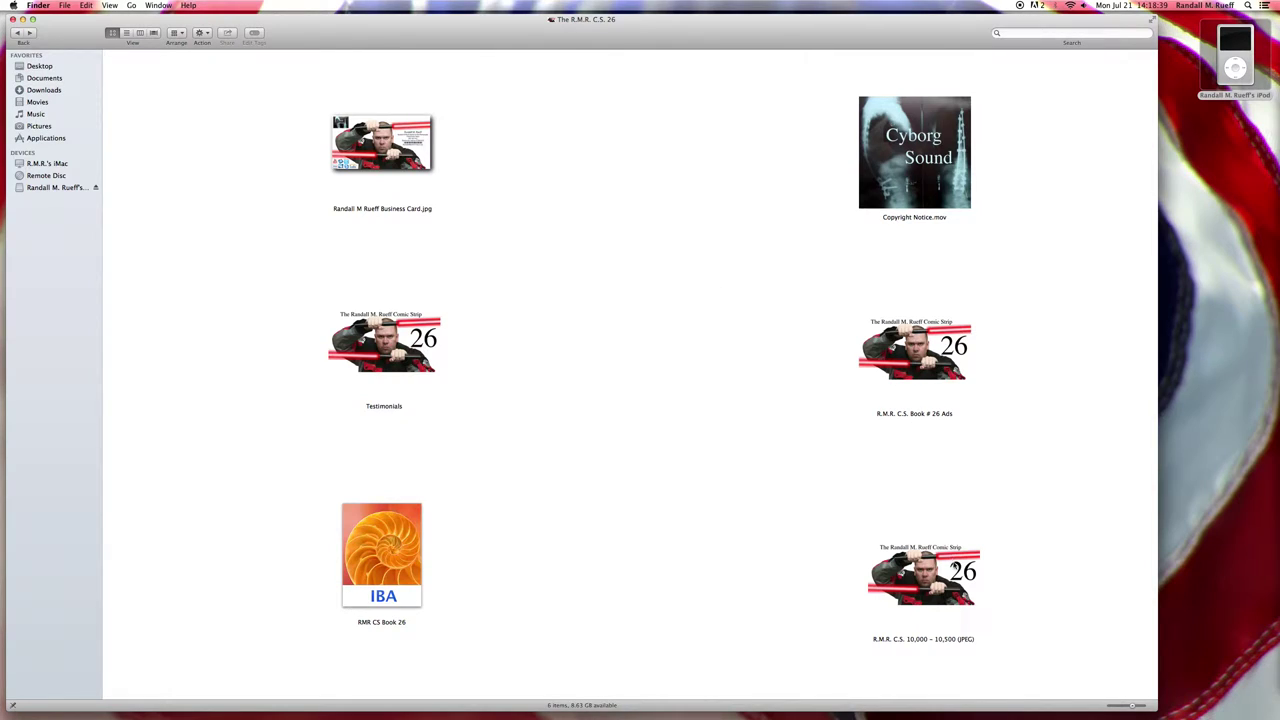
# Step: Open the R.M.R. C.S. 10,000 – 10,500 (JPEG) folder and look through its images
pyautogui.doubleClick(954, 563)
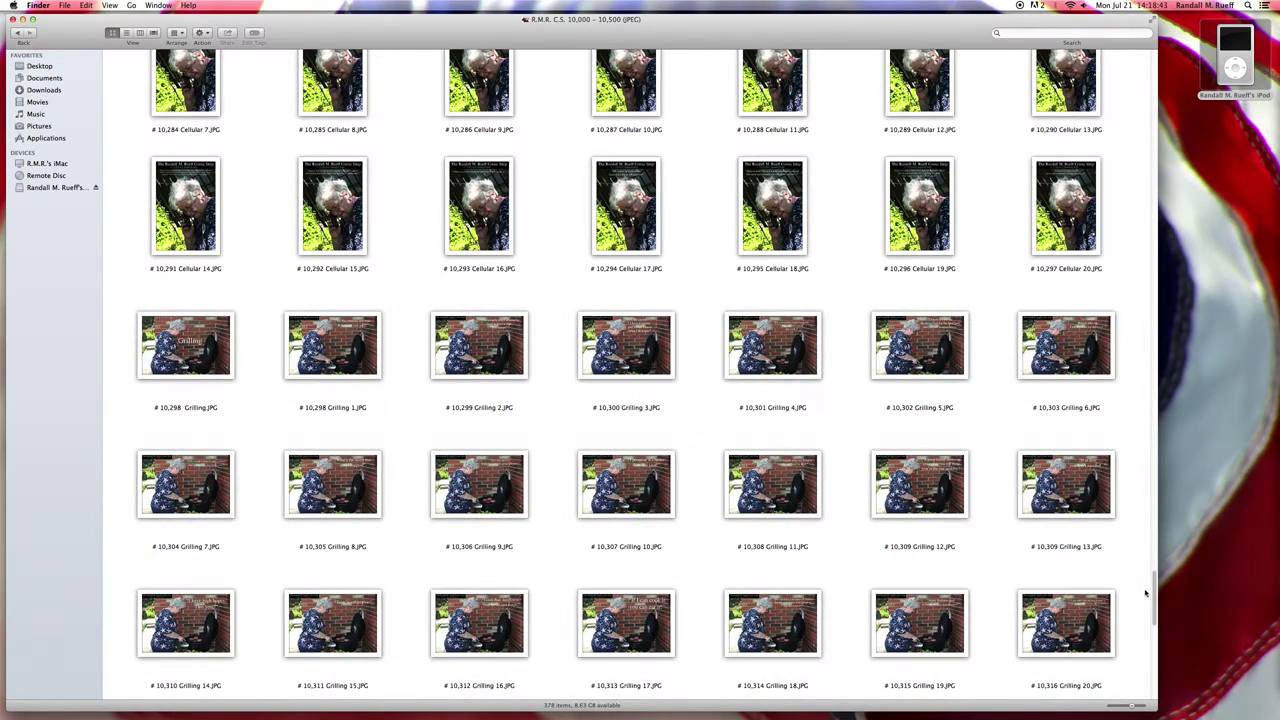
pyautogui.moveTo(1154, 592); pyautogui.dragTo(1157, 677)
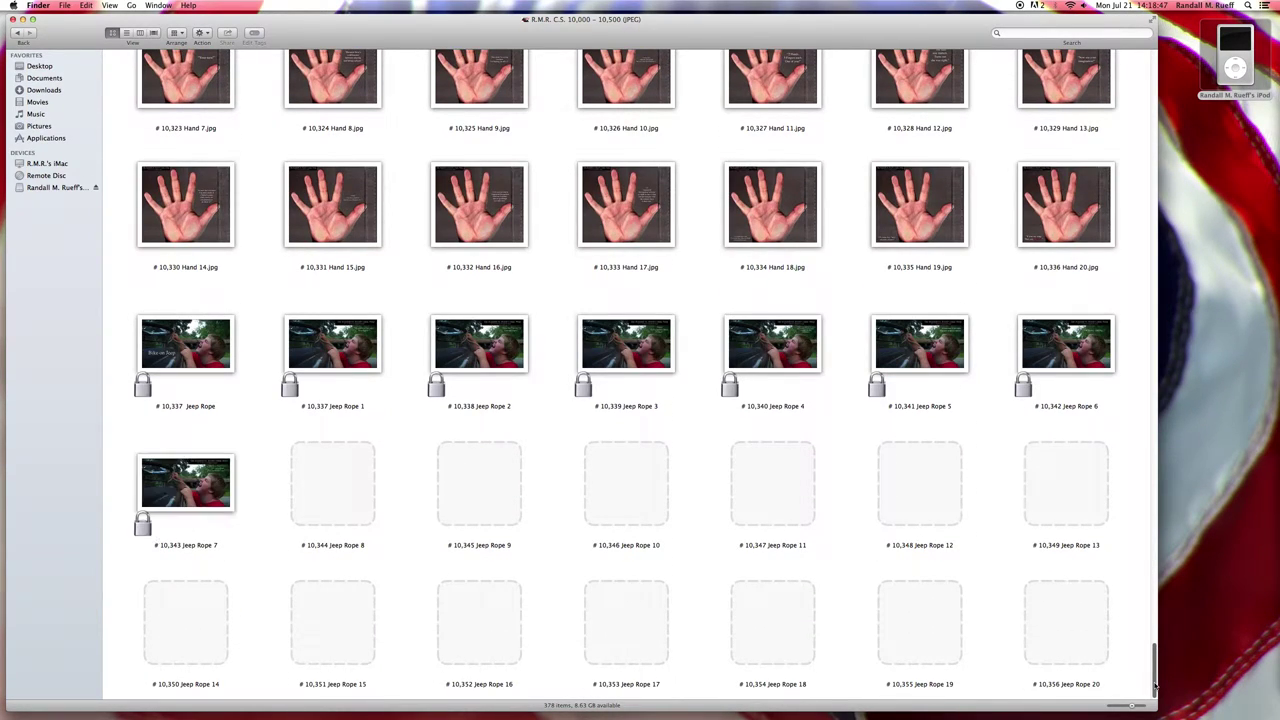
pyautogui.moveTo(1154, 686); pyautogui.dragTo(1156, 570)
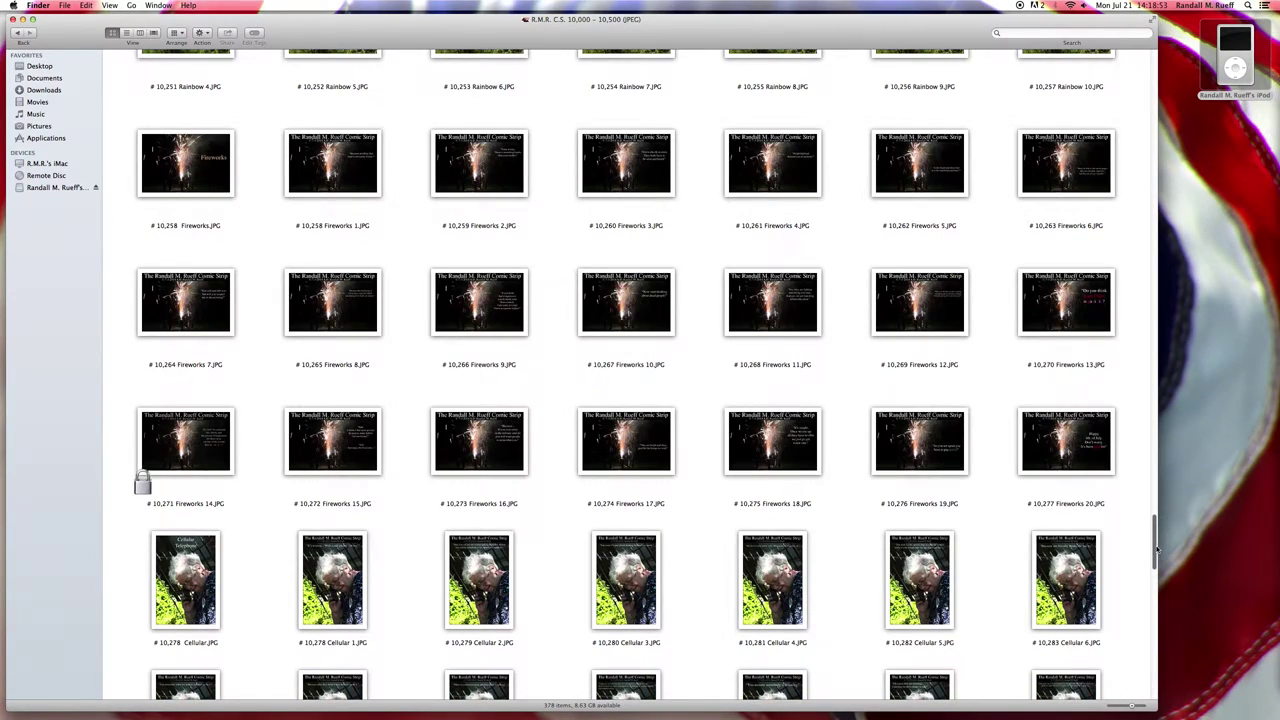
pyautogui.moveTo(1157, 547); pyautogui.dragTo(1151, 474)
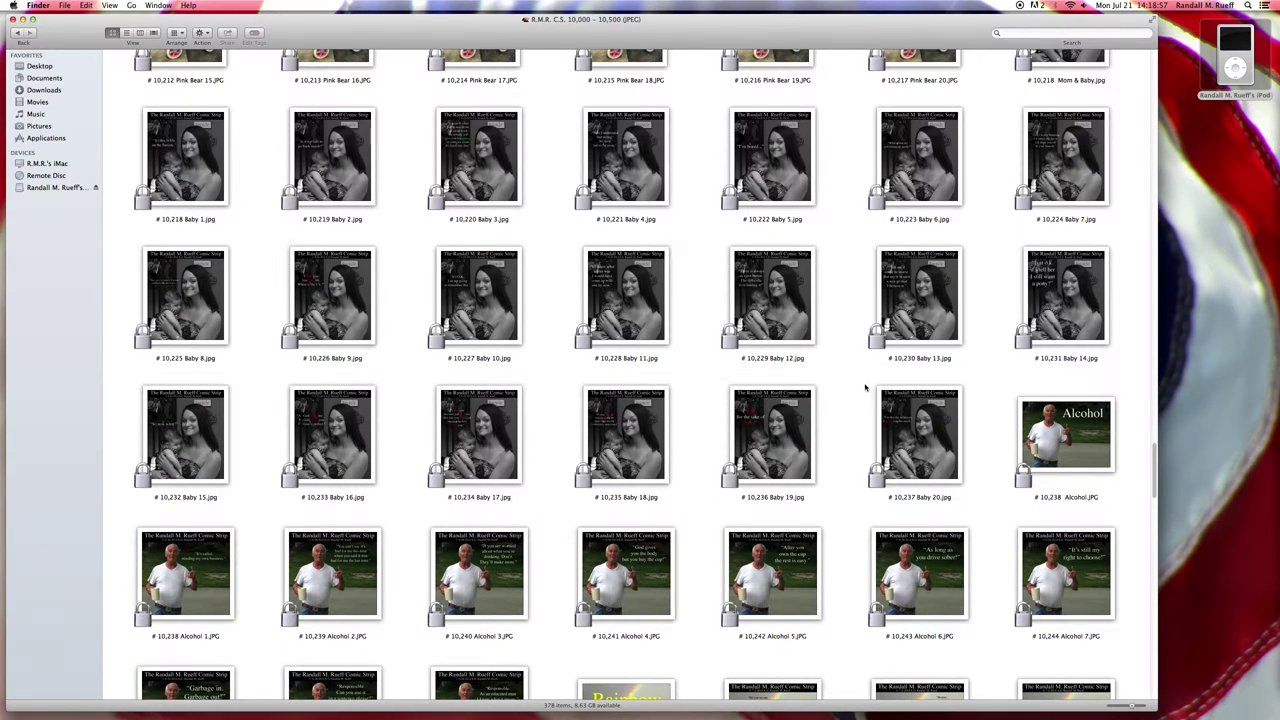
# Step: View the images # 10,229 Baby 12.jpg and # 10,230 Baby 13.jpg, closing each one after reading it
pyautogui.doubleClick(790, 318)
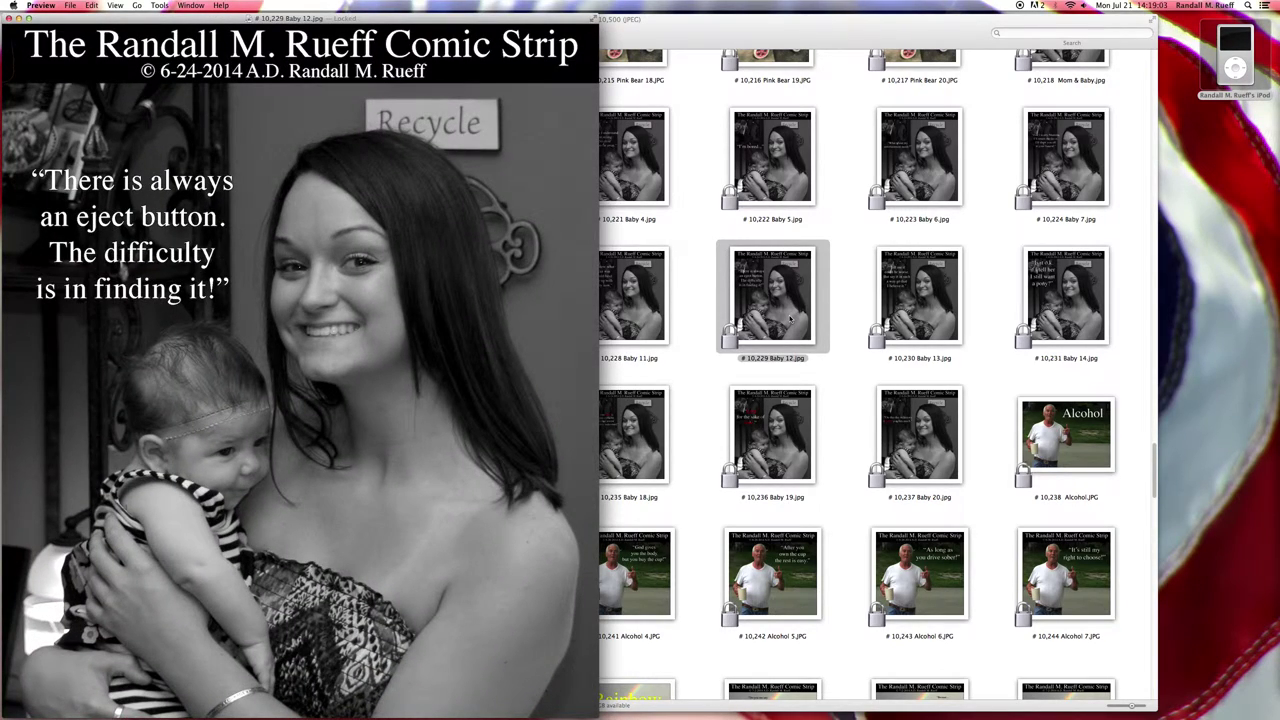
pyautogui.click(790, 318)
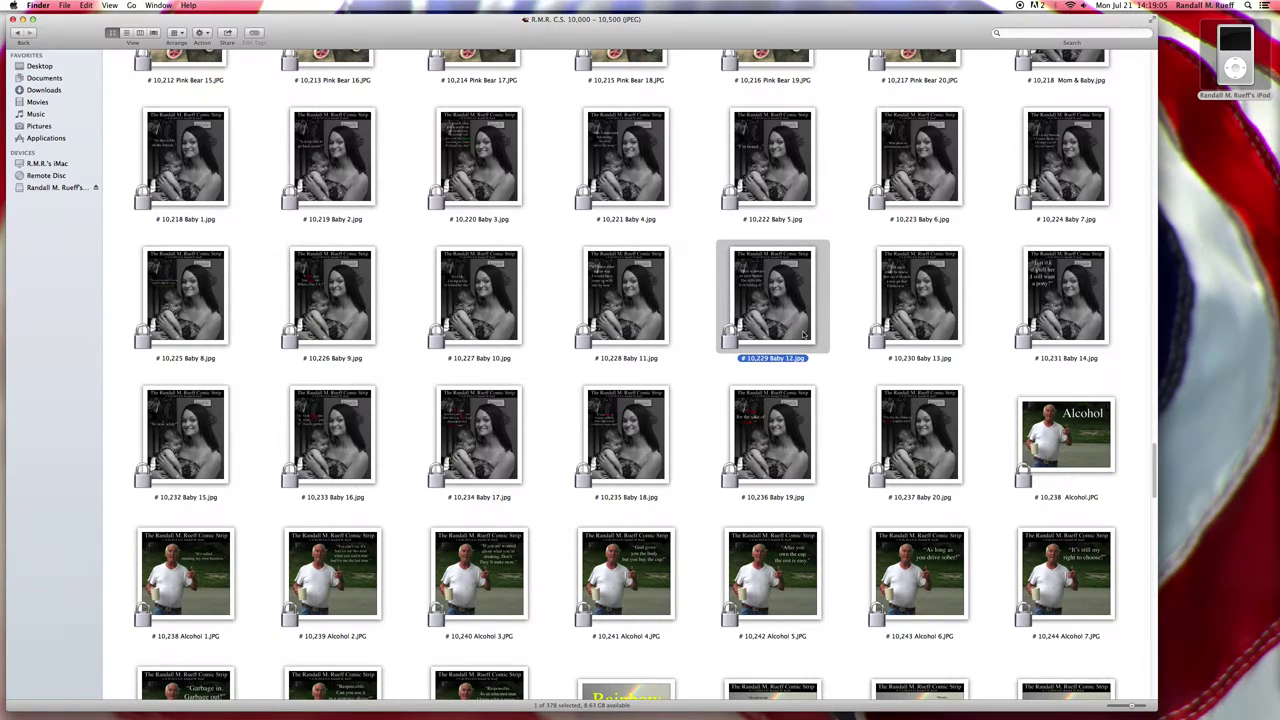
pyautogui.click(866, 332)
pyautogui.doubleClick(898, 316)
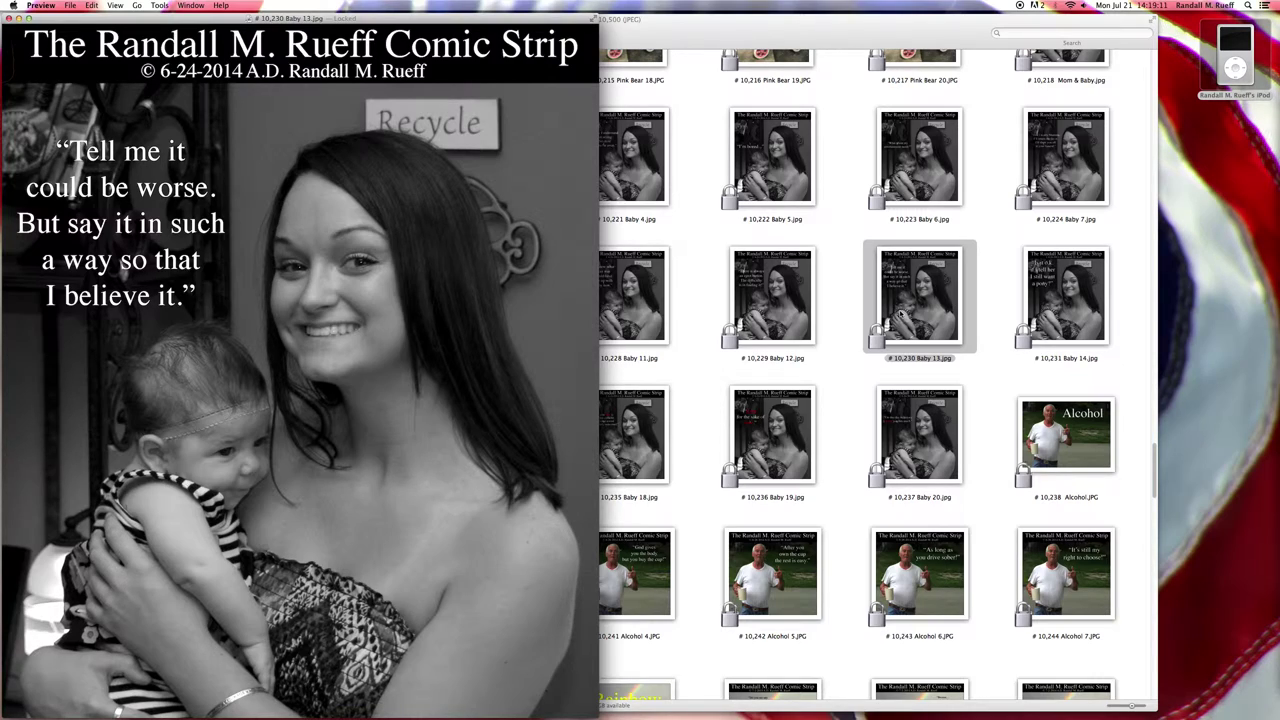
pyautogui.press('super+w')
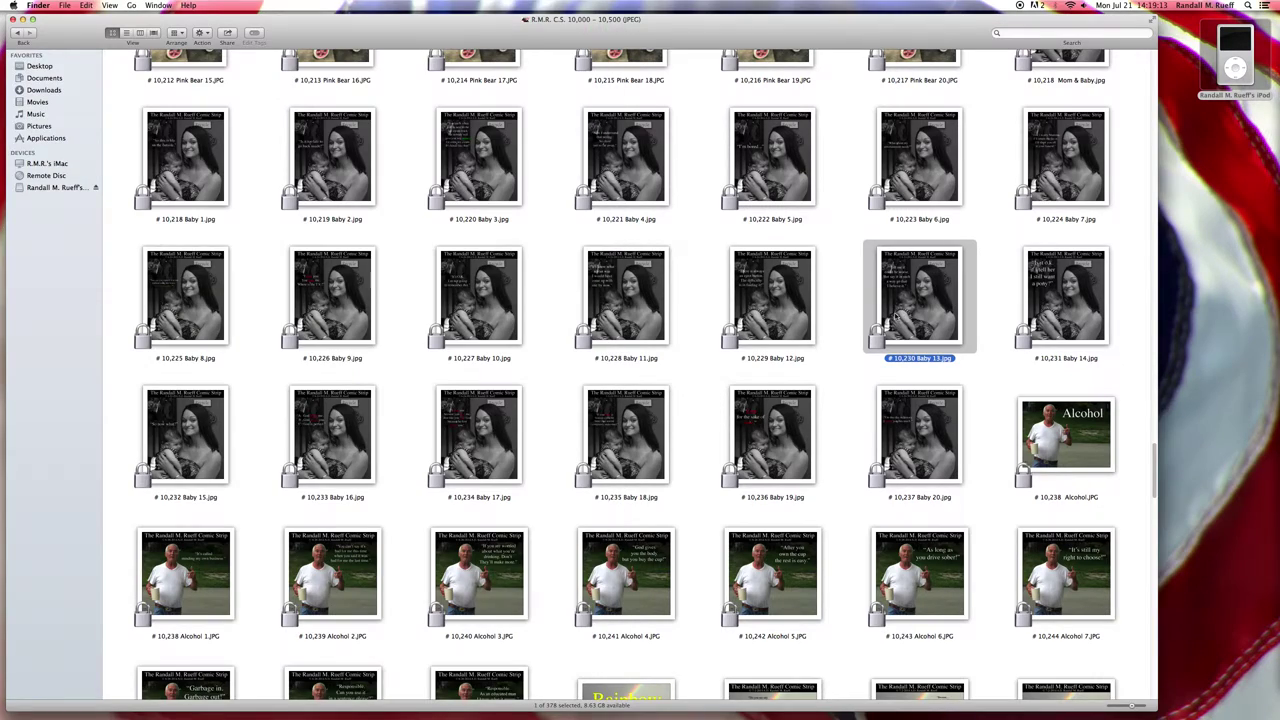
# Step: Check the Jeep Rope images at the end of the JPEG folder and return to the iPod's top level
pyautogui.moveTo(1162, 467); pyautogui.dragTo(1133, 663)
pyautogui.click(1126, 641)
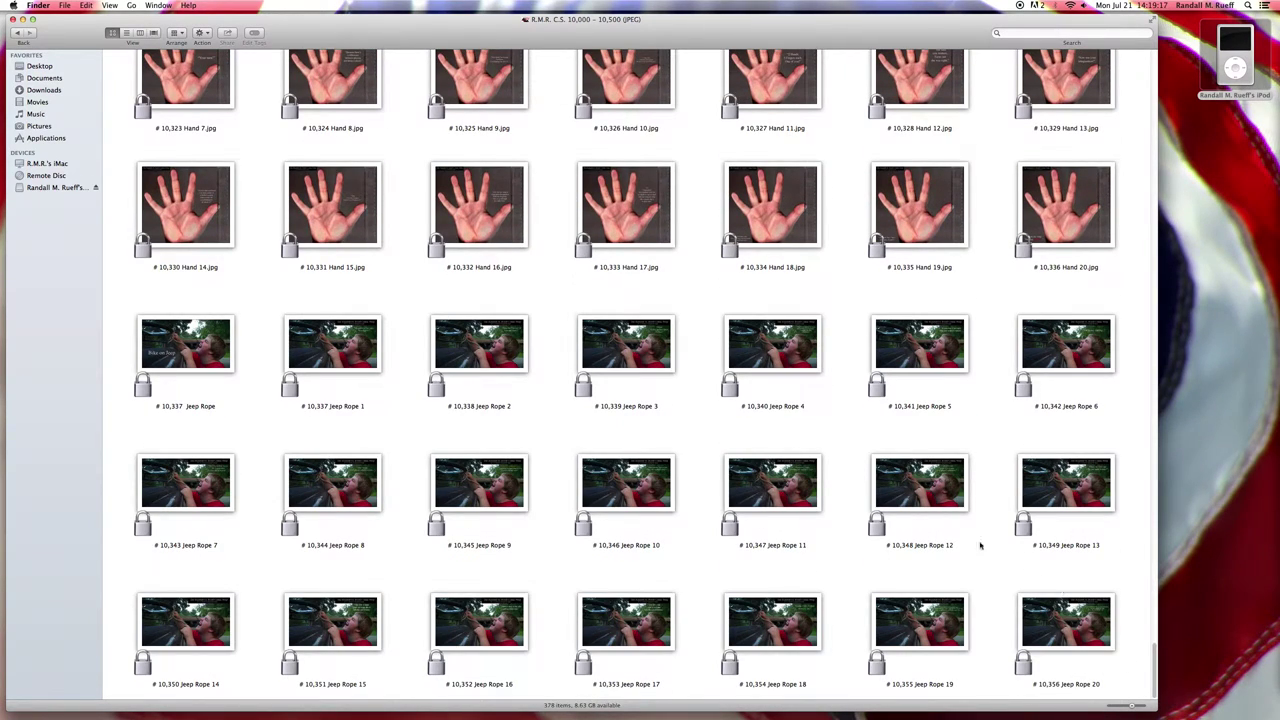
pyautogui.click(17, 33)
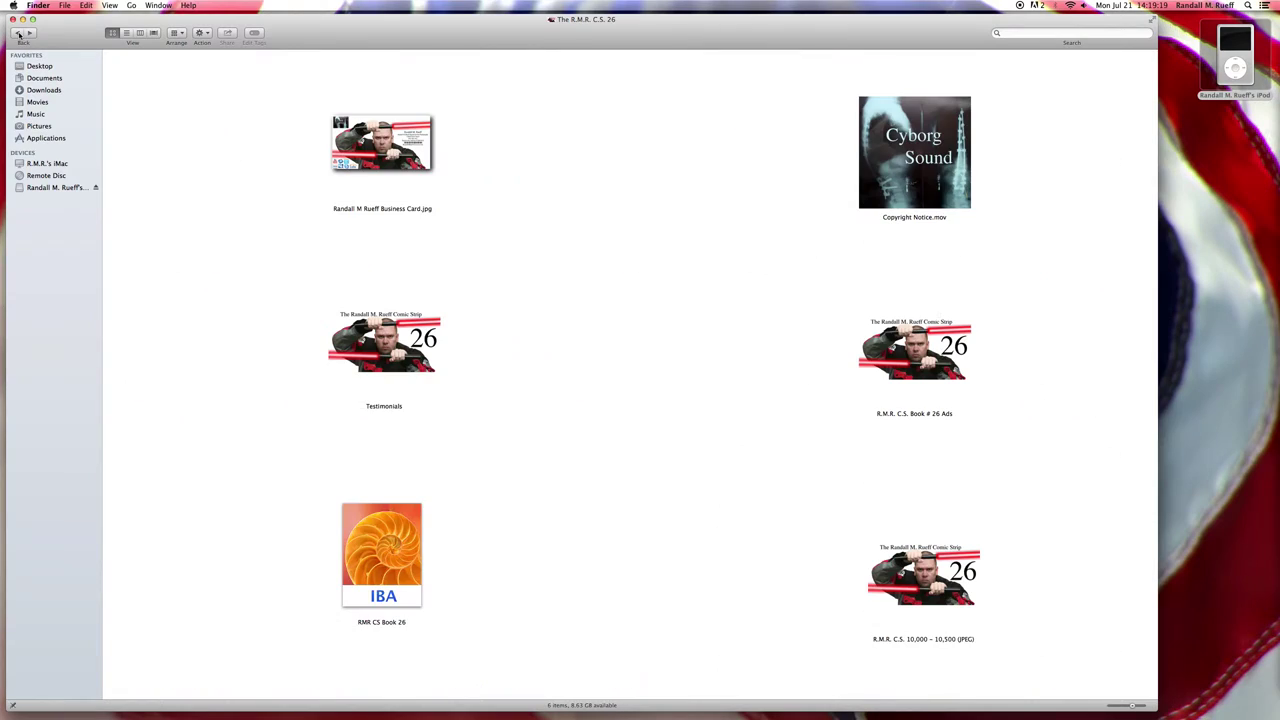
pyautogui.click(17, 33)
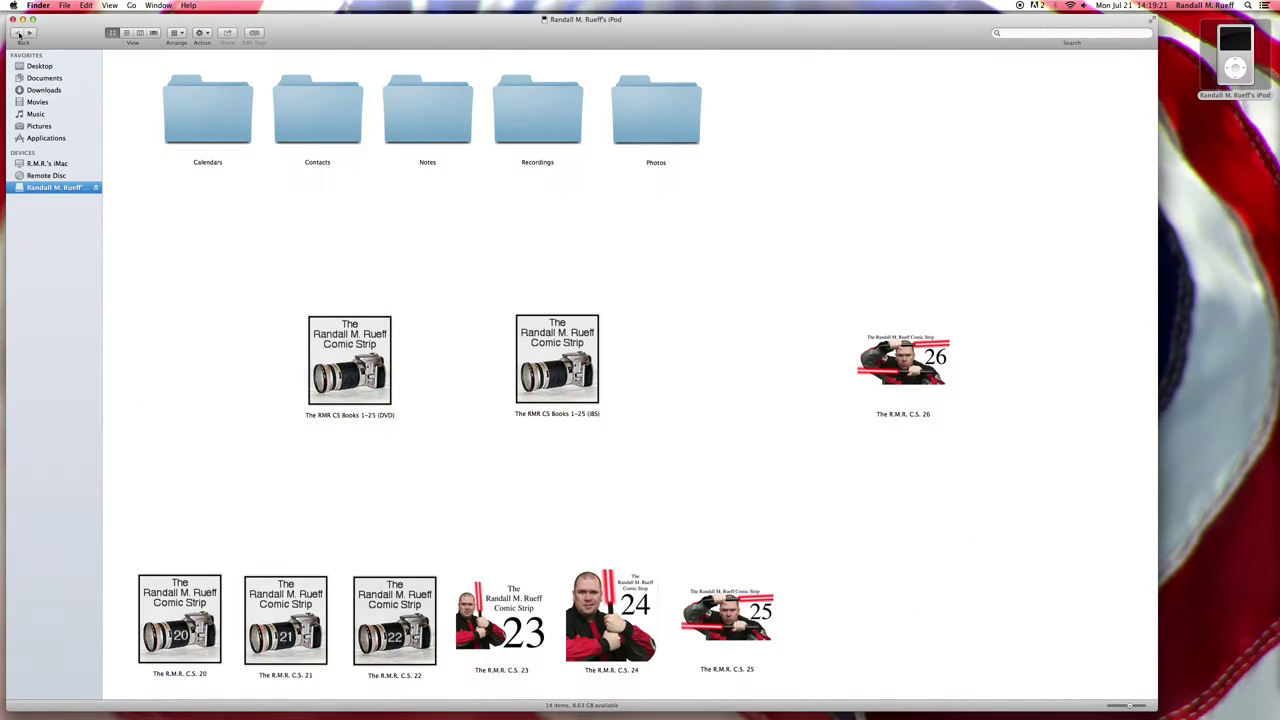
# Step: Close the iPod window and eject the iPod
pyautogui.click(13, 19)
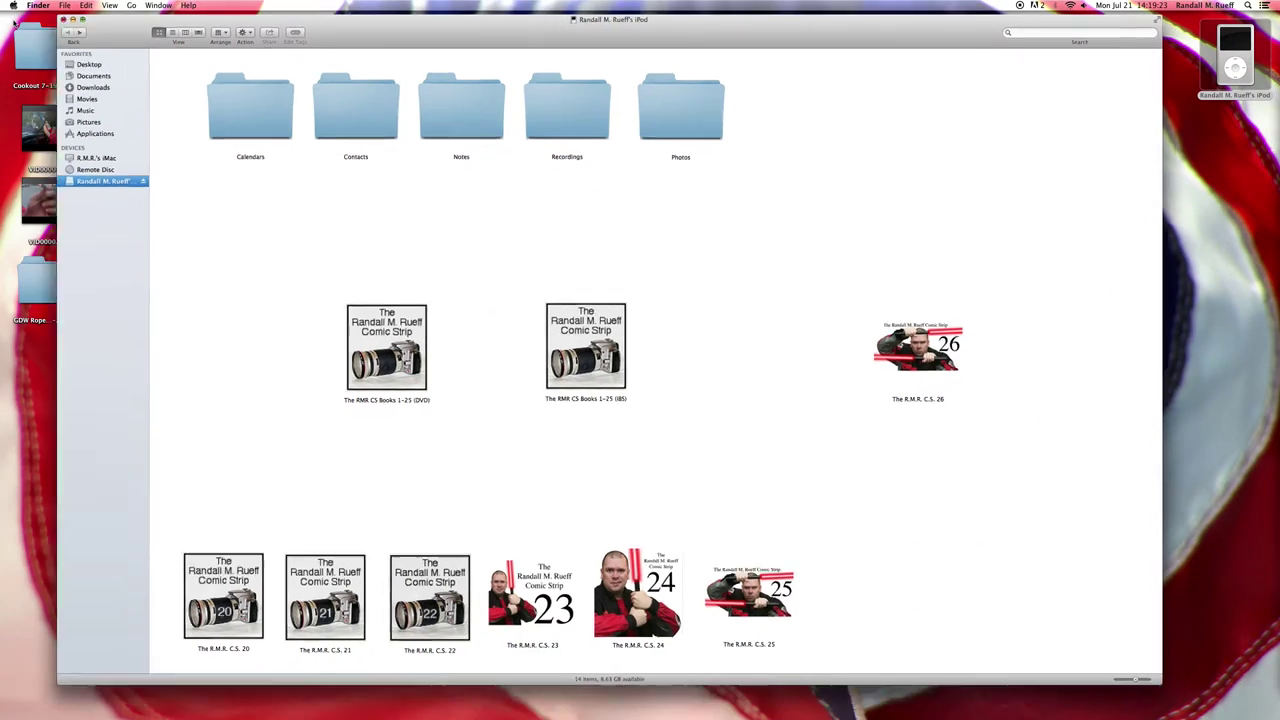
pyautogui.moveTo(1227, 48); pyautogui.dragTo(1263, 678)
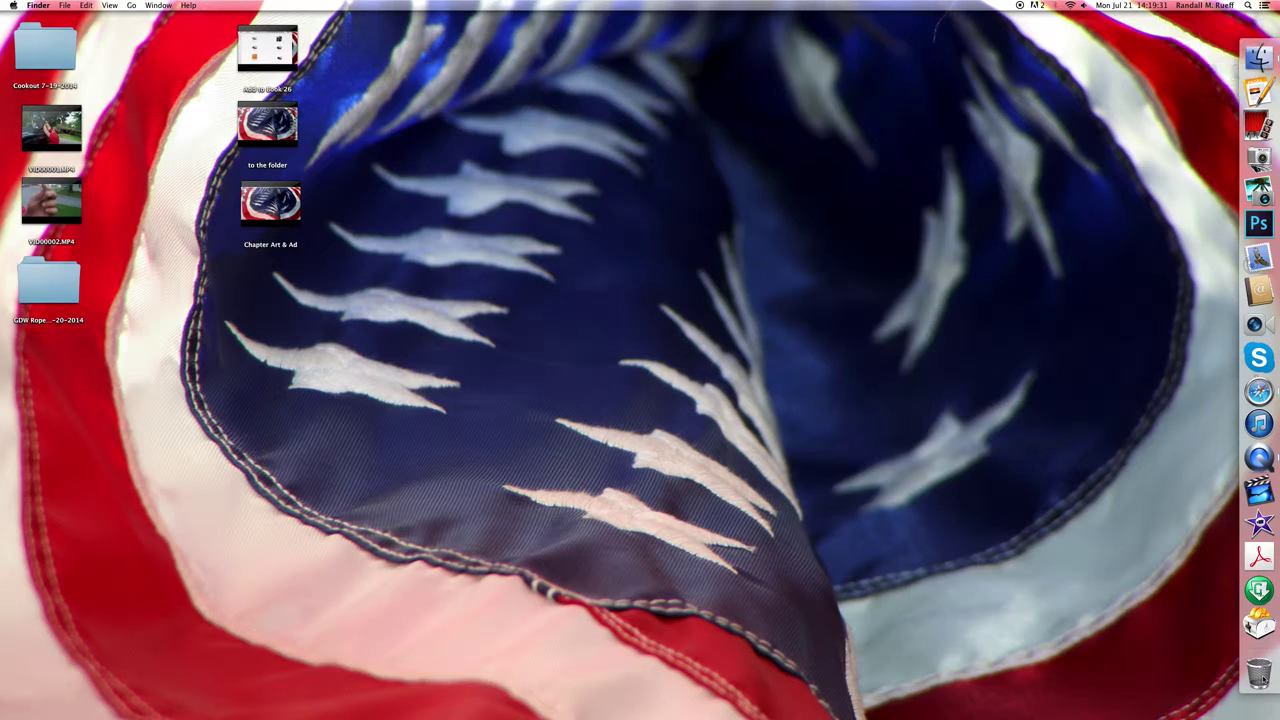